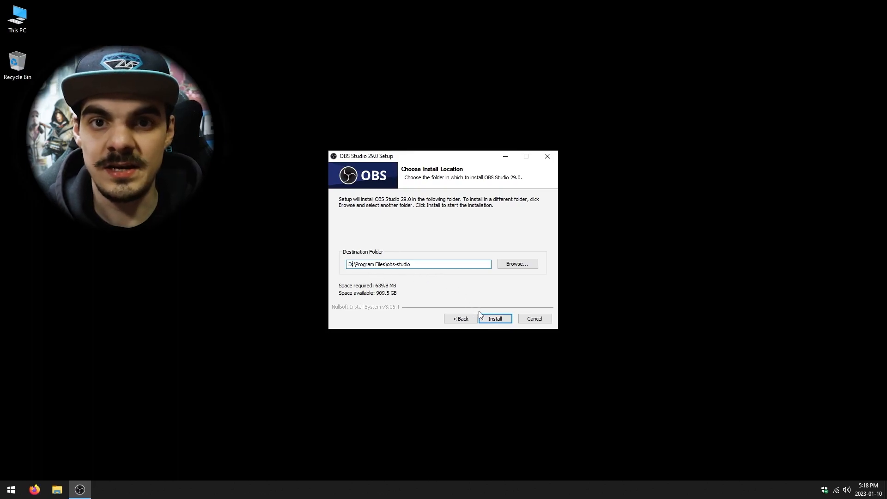
Step: Install OBS Studio 29.0 into D:\Program Files\obs-studio, then finish the setup with Launch OBS Studio 29.0 enabled
{"action": "left_click", "coordinate": [490, 319]}
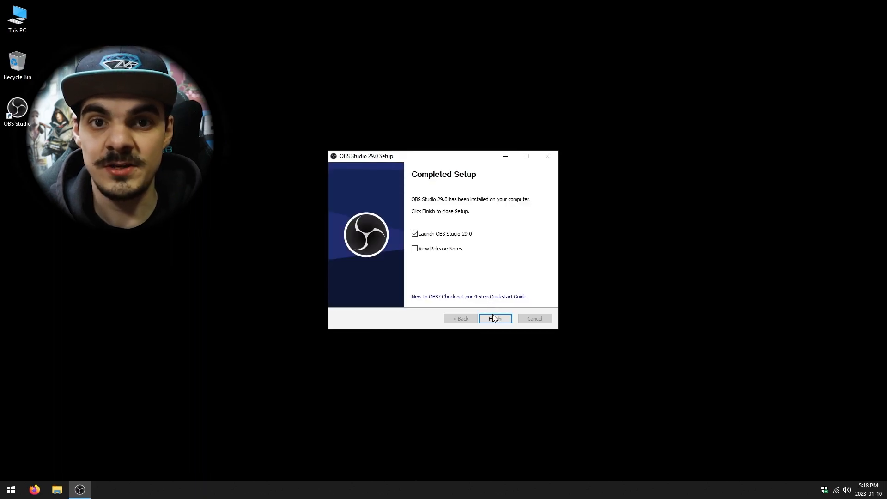
{"action": "left_click", "coordinate": [494, 319]}
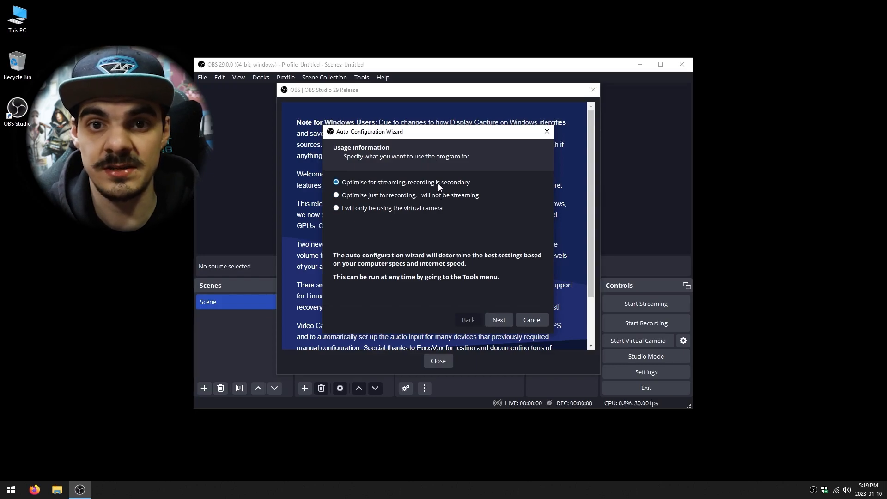
Step: Choose streaming optimisation in the Auto-Configuration Wizard, with 1920x1080 canvas resolution and 60 FPS preferred when possible
{"action": "left_click", "coordinate": [498, 319]}
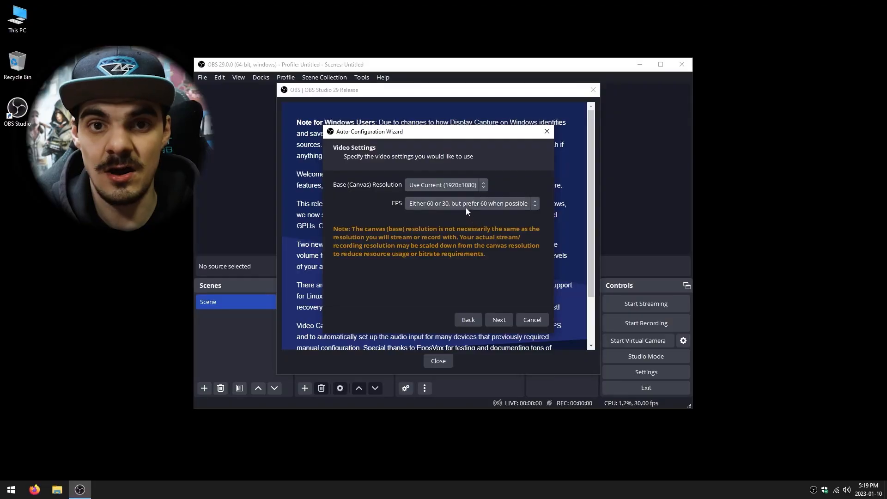
{"action": "left_click", "coordinate": [464, 205]}
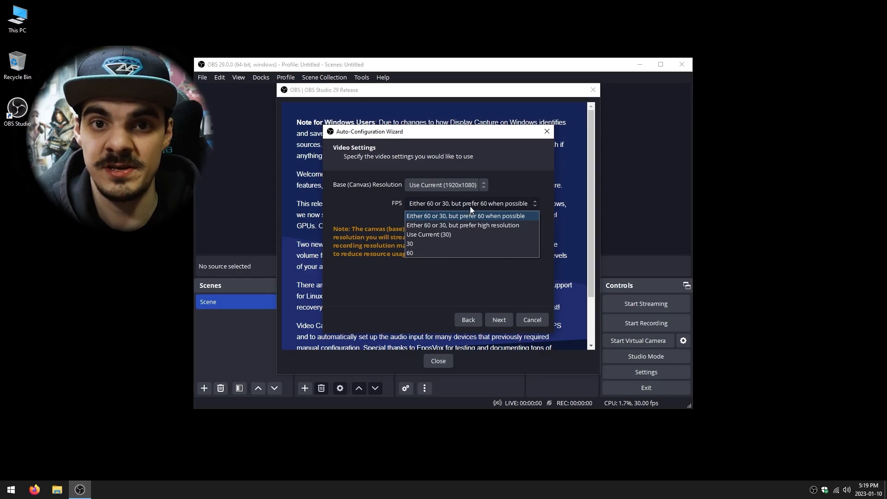
{"action": "left_click", "coordinate": [470, 206]}
{"action": "left_click", "coordinate": [504, 319]}
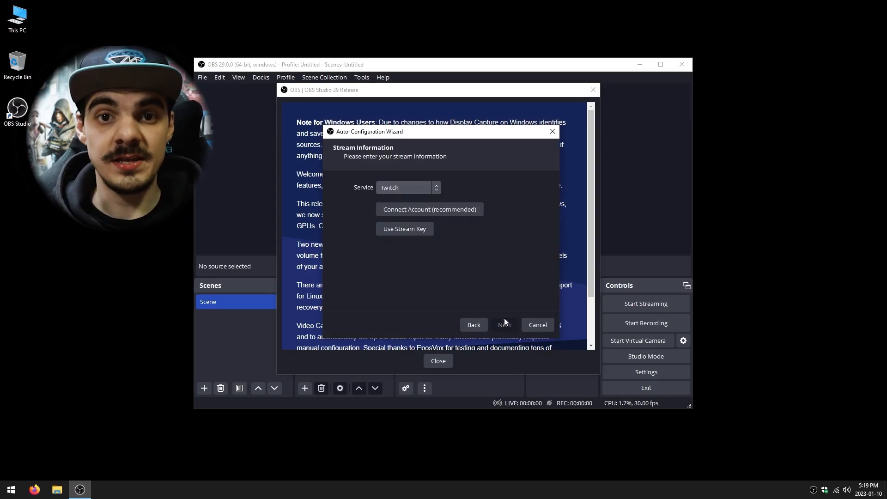
Step: Keep Twitch as the streaming service and connect the account by logging in with the username and account password
{"action": "left_click", "coordinate": [435, 187]}
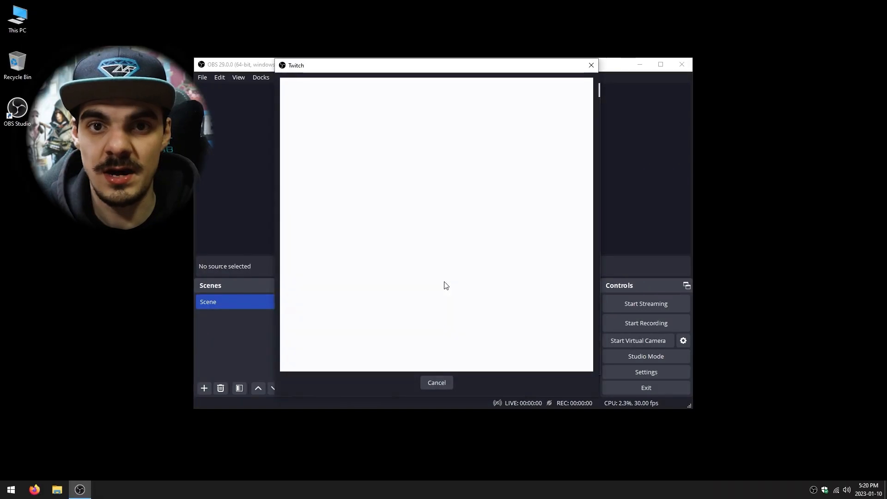
{"action": "left_click", "coordinate": [396, 152]}
{"action": "type", "text": "kokomanu_31"}
{"action": "key", "text": "Tab"}
{"action": "type", "text": "**********************"}
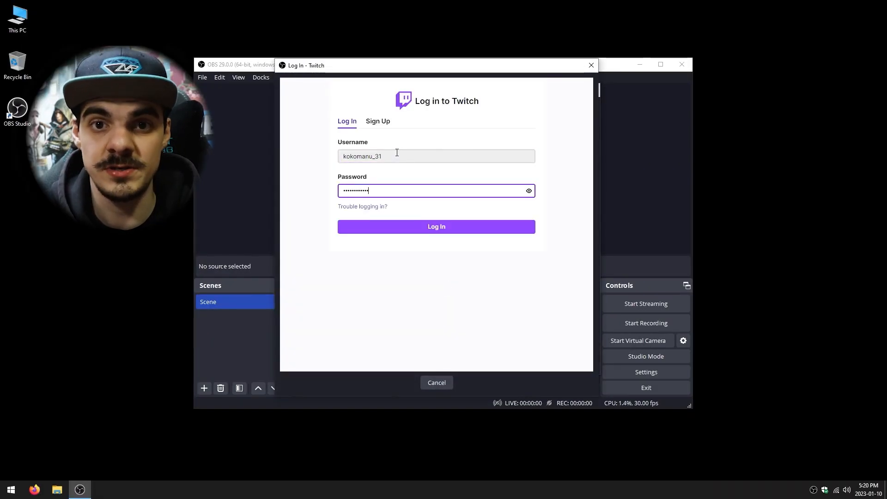
{"action": "key", "text": "Return"}
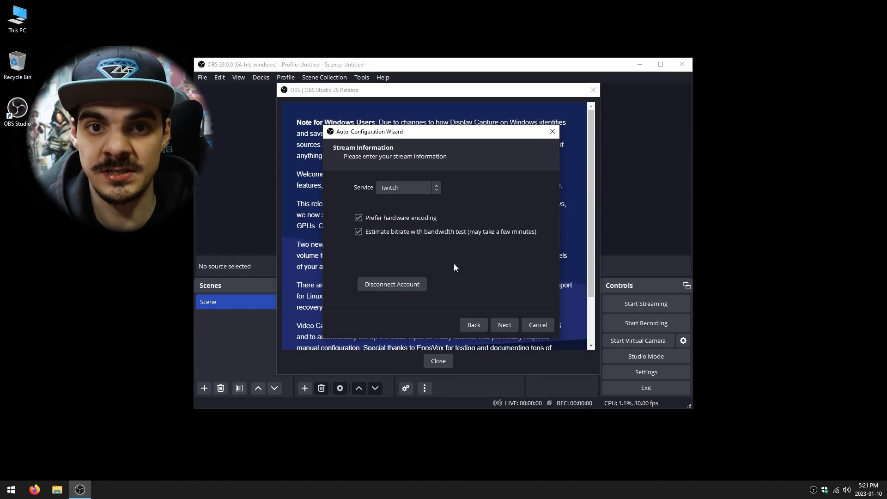
Step: Run the wizard's test with hardware encoding and bandwidth estimation enabled, and apply the recommended settings
{"action": "left_click", "coordinate": [503, 323]}
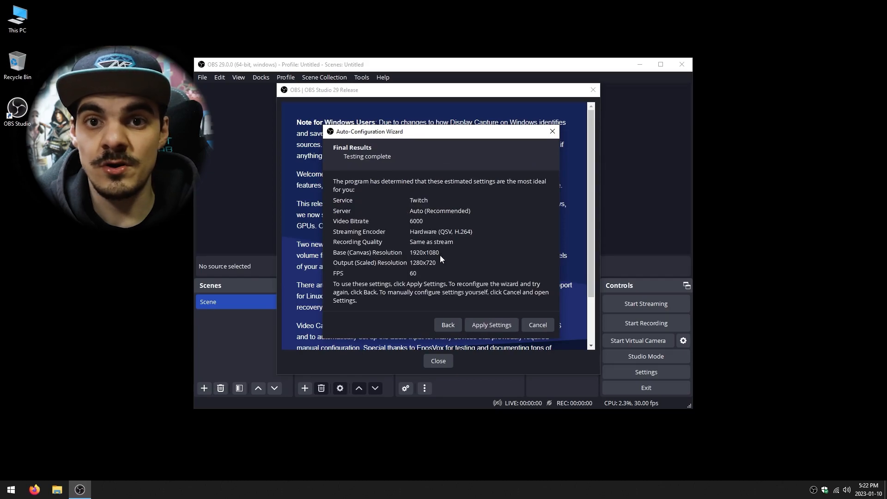
{"action": "left_click", "coordinate": [487, 321]}
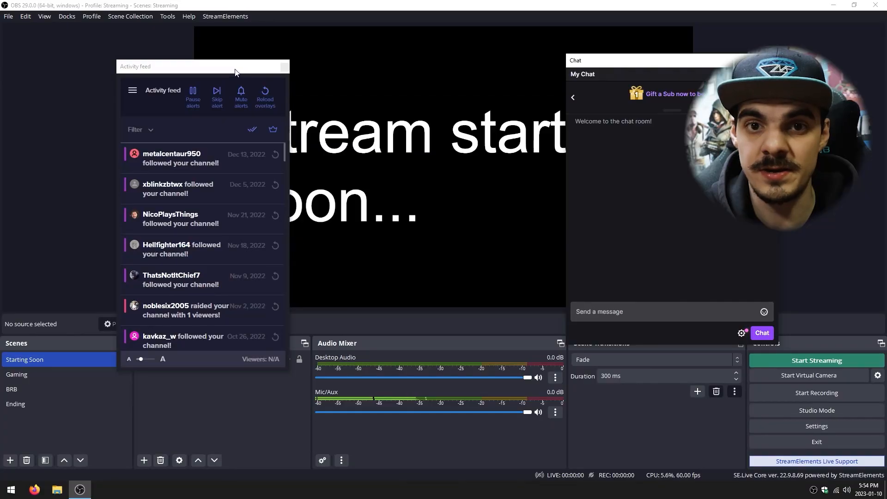
Step: Dock the Activity feed beside the preview, stack Stream Information with Chat on the opposite side, and view the stream information
{"action": "left_click_drag", "start_coordinate": [236, 76], "coordinate": [867, 200]}
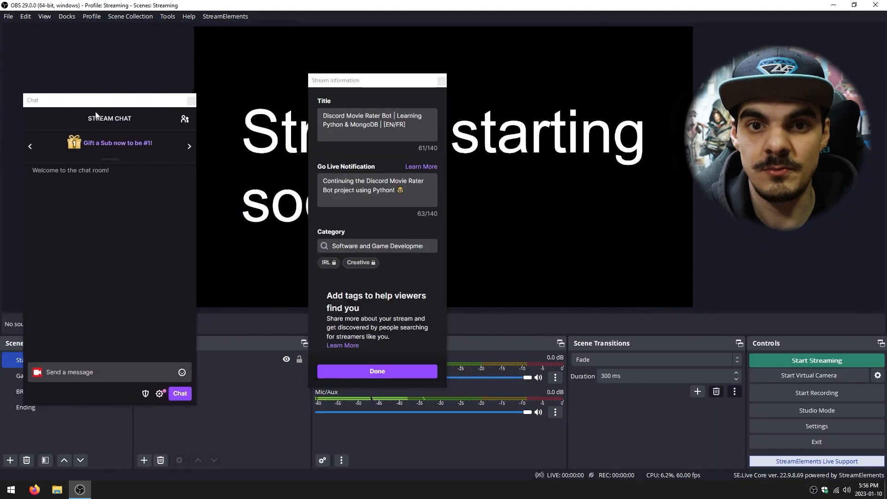
{"action": "left_click_drag", "start_coordinate": [356, 82], "coordinate": [47, 212]}
{"action": "left_click", "coordinate": [82, 326]}
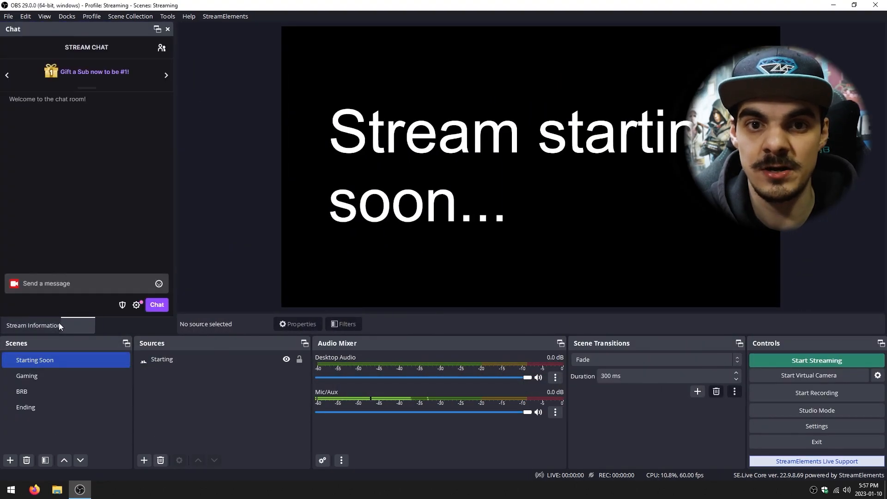
{"action": "left_click", "coordinate": [69, 325]}
{"action": "scroll", "coordinate": [108, 177], "scroll_direction": "down", "scroll_amount": 3}
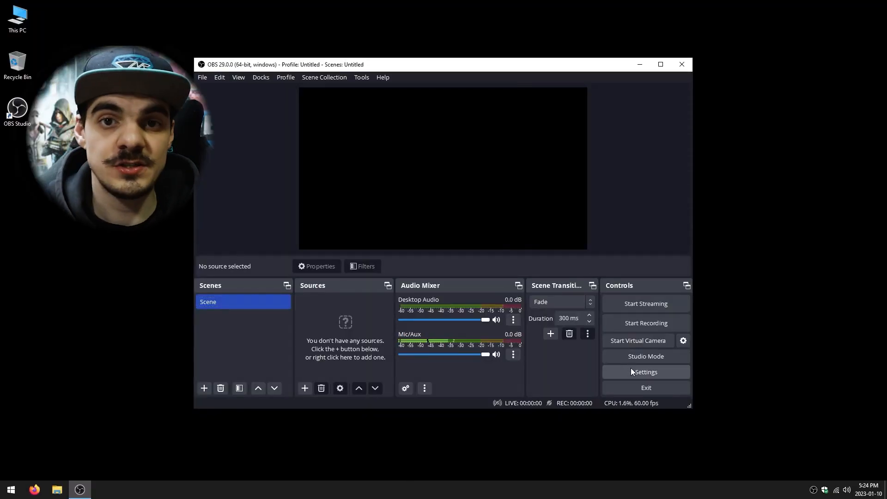
Step: Select Twitch as the service in the stream settings and choose to use a stream key
{"action": "left_click", "coordinate": [631, 367]}
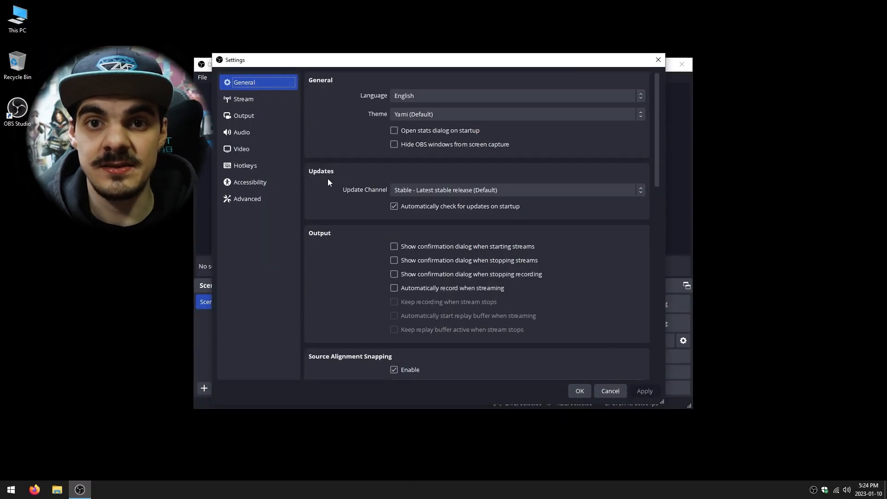
{"action": "left_click", "coordinate": [275, 100]}
{"action": "left_click", "coordinate": [389, 81]}
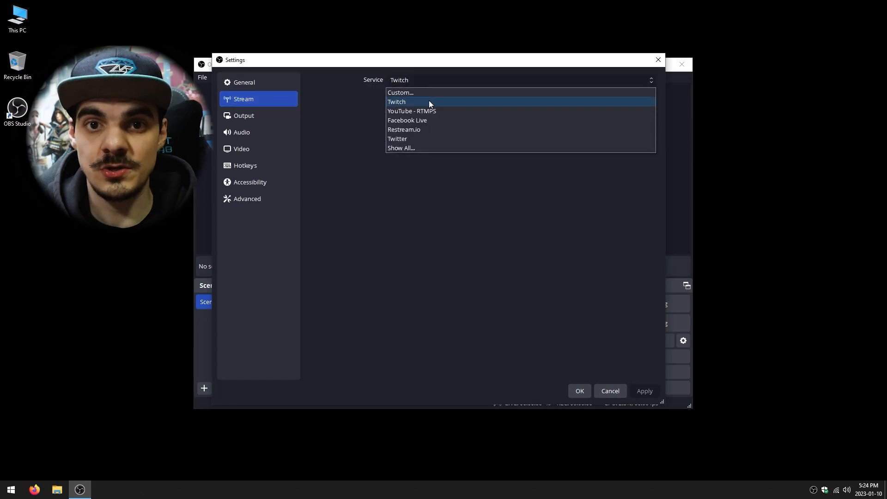
{"action": "left_click", "coordinate": [424, 102]}
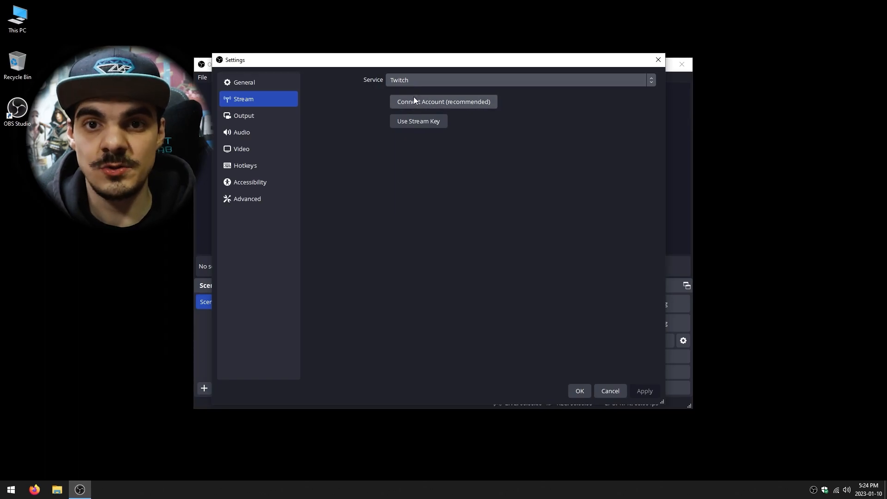
{"action": "left_click", "coordinate": [414, 120]}
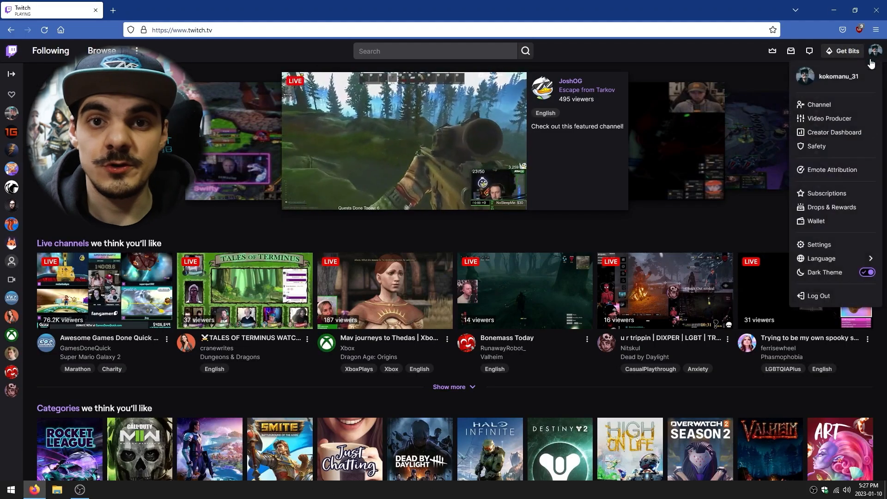
Step: Open the stream settings in Twitch's Creator Dashboard in the browser
{"action": "left_click", "coordinate": [833, 131]}
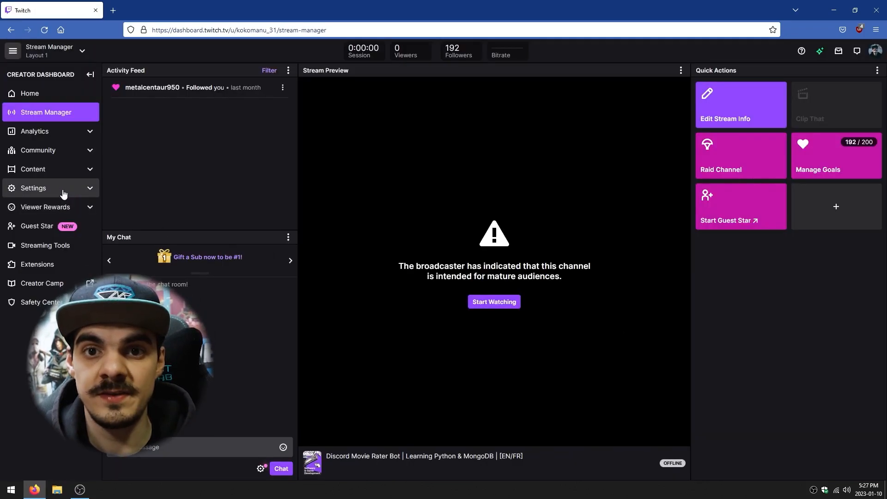
{"action": "left_click", "coordinate": [63, 192]}
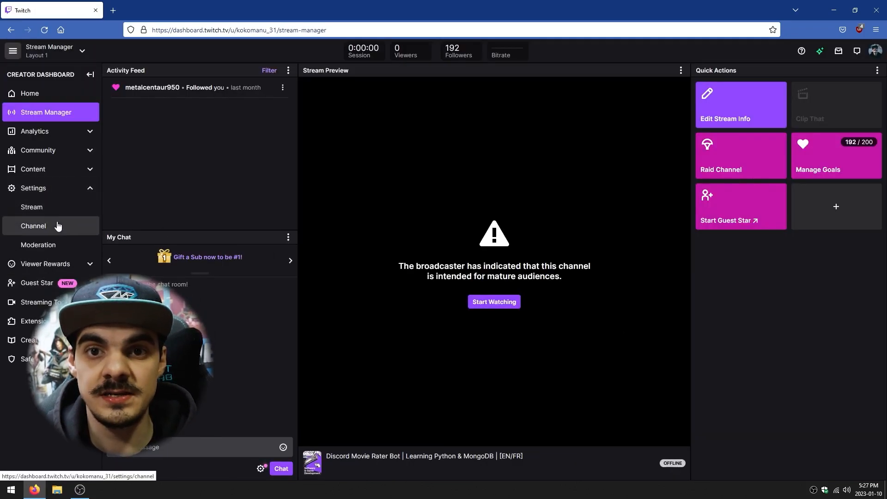
{"action": "left_click", "coordinate": [57, 209]}
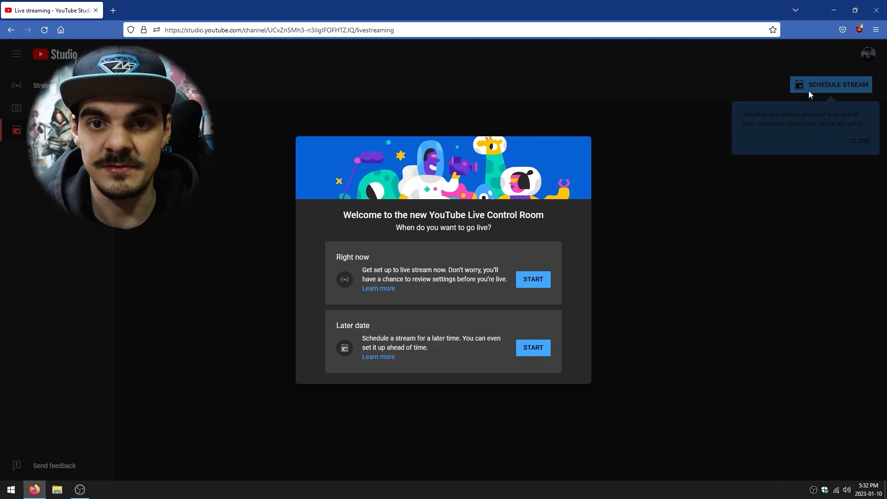
Step: Set up an immediate live stream in YouTube Studio, copy its stream key and return to the stream key setting in OBS
{"action": "left_click", "coordinate": [538, 287]}
{"action": "left_click", "coordinate": [533, 334]}
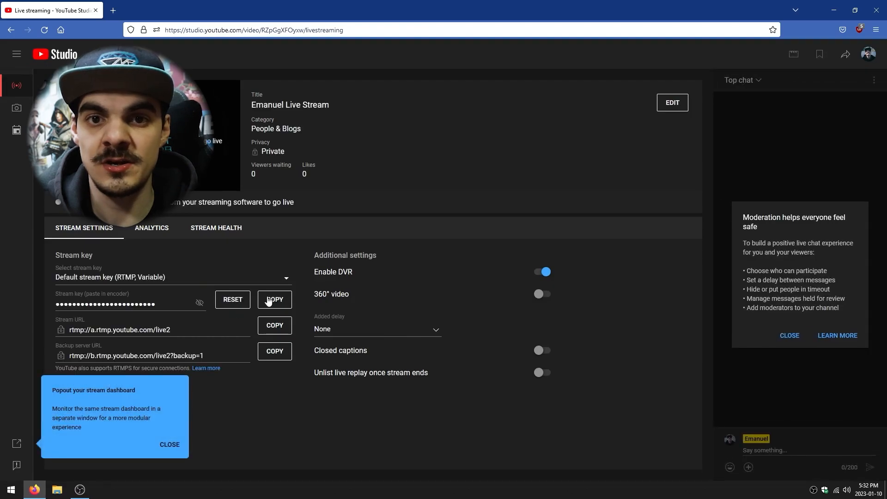
{"action": "left_click", "coordinate": [263, 300]}
{"action": "left_click", "coordinate": [79, 489]}
{"action": "left_click", "coordinate": [417, 121]}
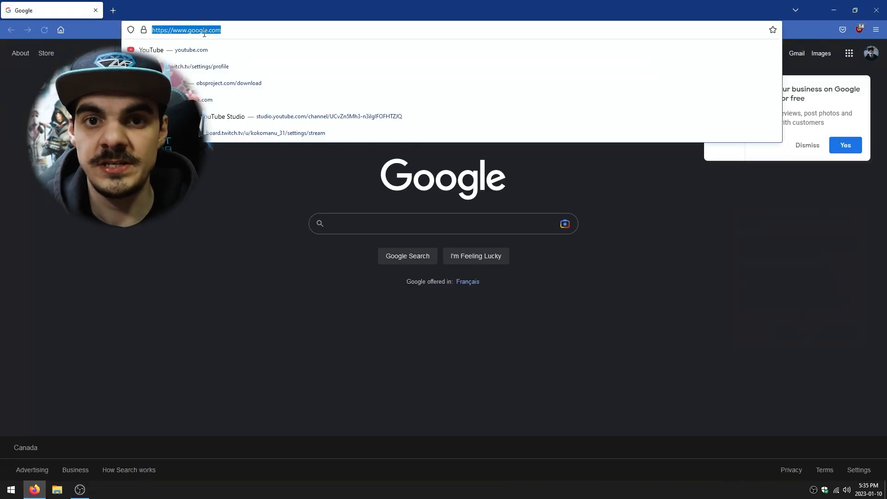
Step: Go to facebook.com/live/create in the browser and set up a Go live broadcast using streaming software
{"action": "type", "text": "facebook.com/live/create"}
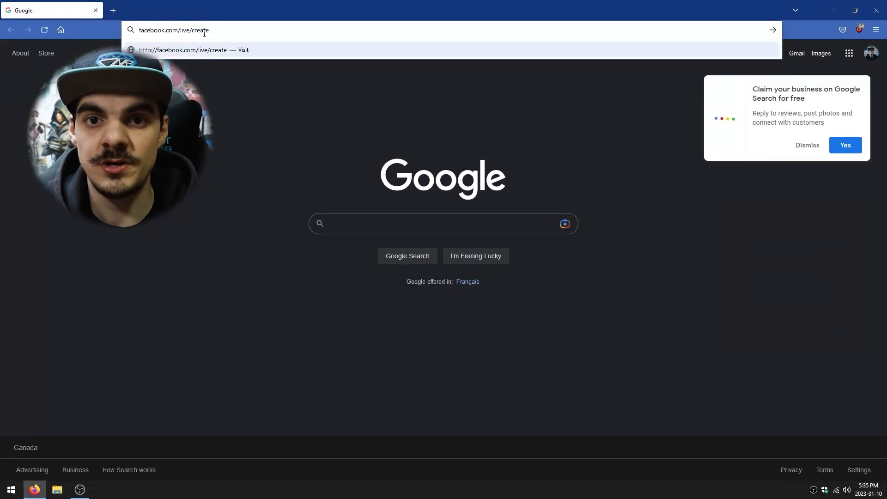
{"action": "key", "text": "Return"}
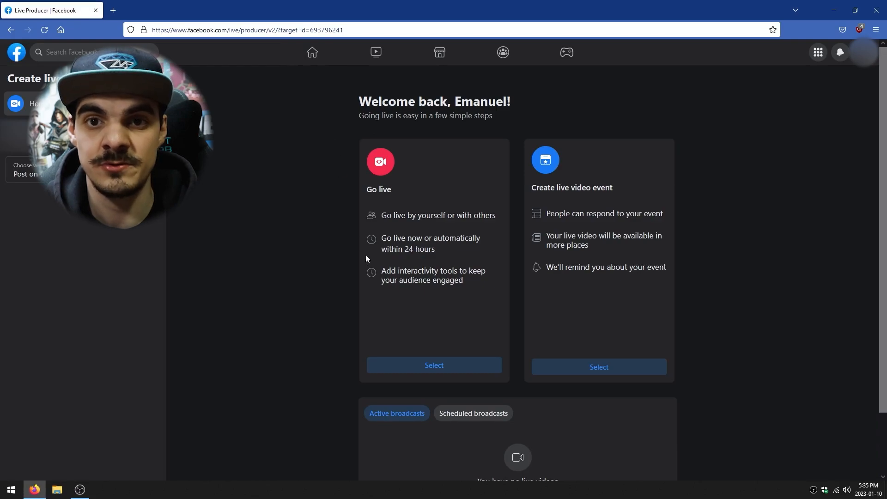
{"action": "left_click", "coordinate": [439, 372]}
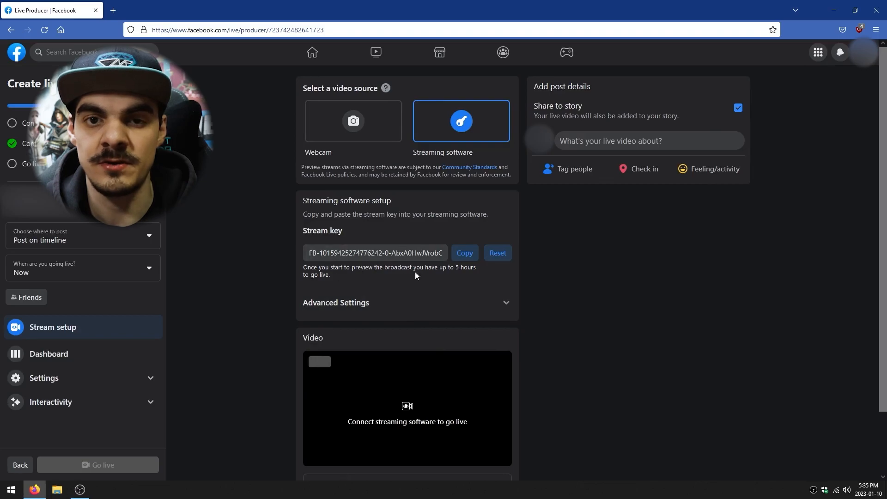
Step: Switch to OBS and apply the Facebook Live service with the broadcast's stream key
{"action": "left_click", "coordinate": [80, 489]}
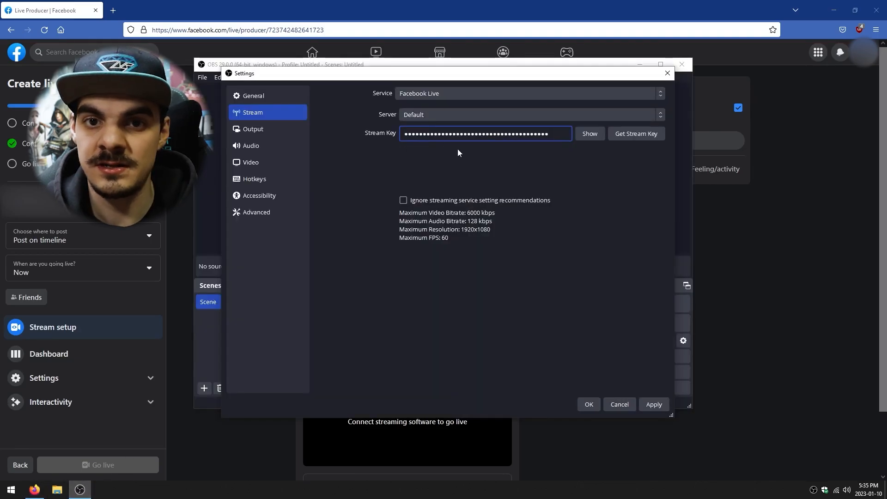
{"action": "left_click", "coordinate": [646, 405]}
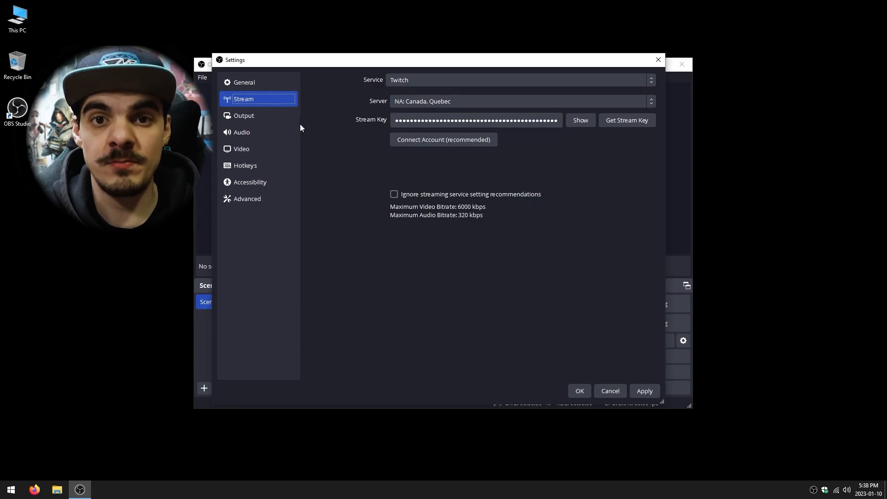
Step: Set the output mode to Advanced in the output settings
{"action": "left_click", "coordinate": [284, 121]}
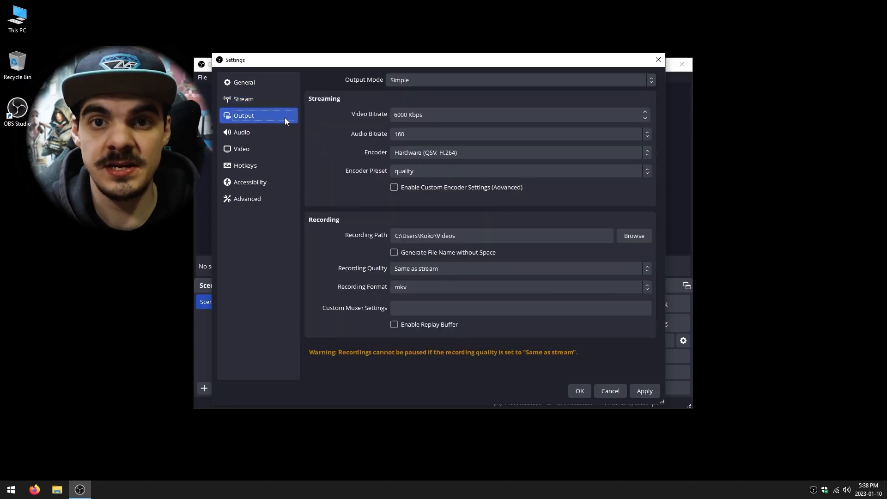
{"action": "left_click", "coordinate": [408, 82]}
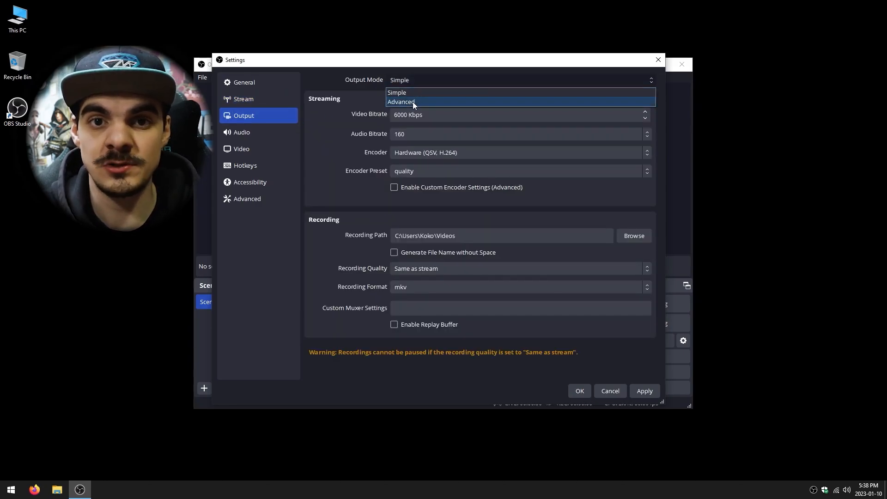
{"action": "left_click", "coordinate": [412, 102]}
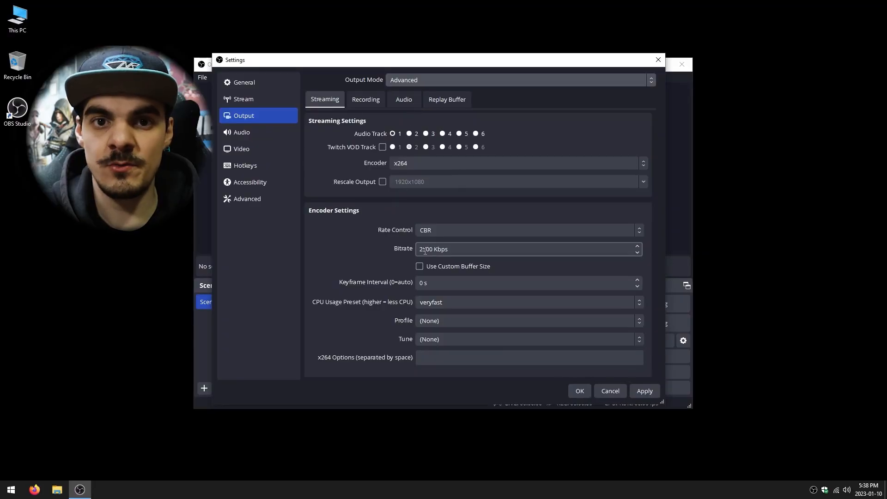
Step: Set the streaming encoder's bitrate to 6000 Kbps and its keyframe interval to 2 s
{"action": "left_click_drag", "start_coordinate": [433, 249], "coordinate": [414, 249]}
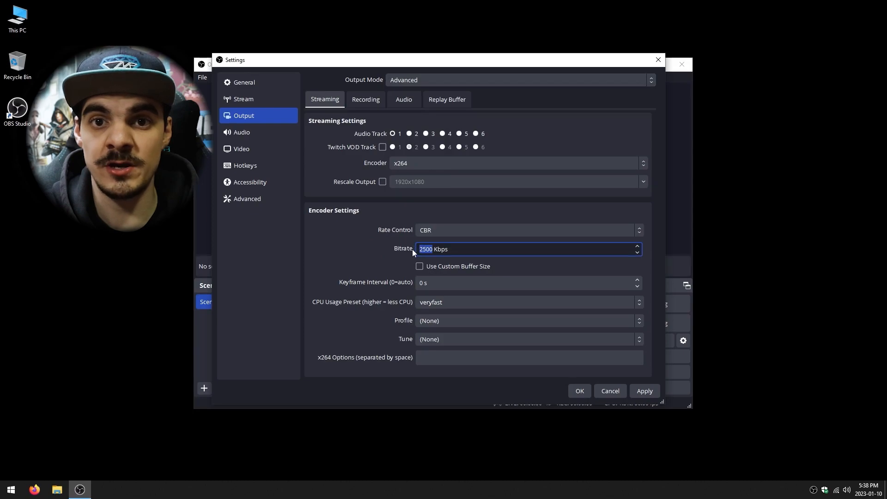
{"action": "type", "text": "60"}
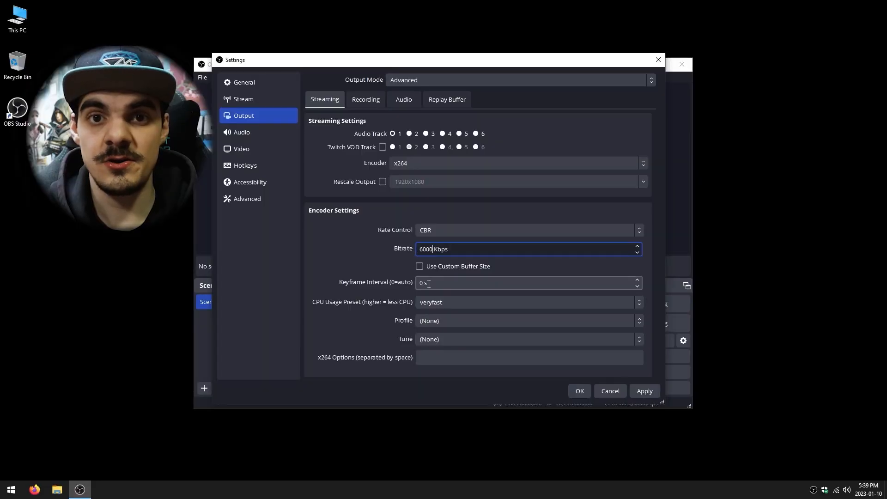
{"action": "double_click", "coordinate": [423, 282]}
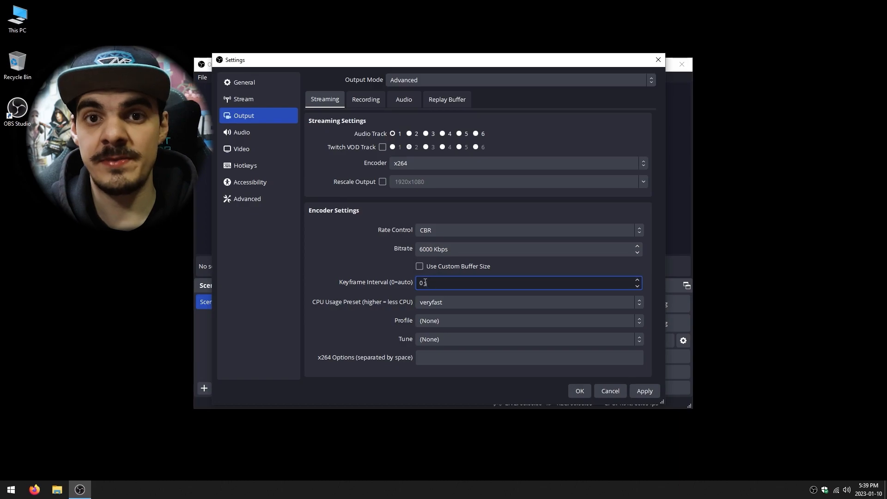
{"action": "type", "text": "2"}
{"action": "key", "text": "Tab"}
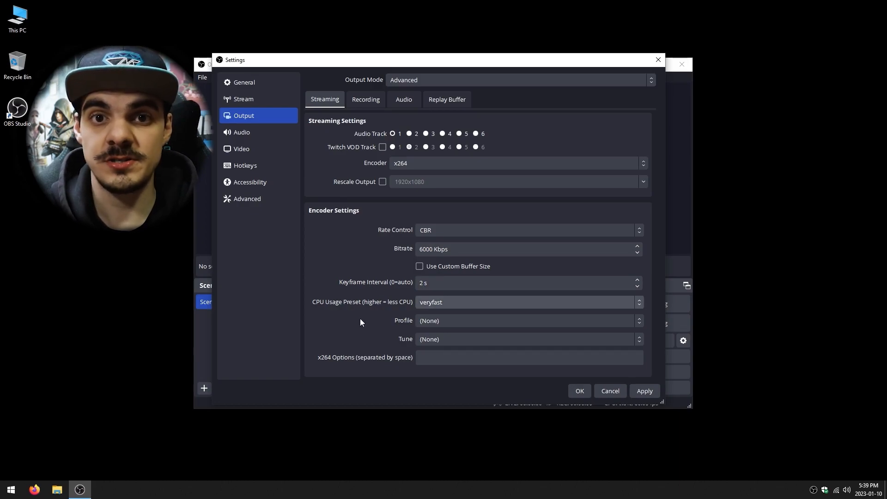
Step: Set the streaming encoder's profile to main and the video output (scaled) resolution to 1920x1080
{"action": "left_click", "coordinate": [441, 319]}
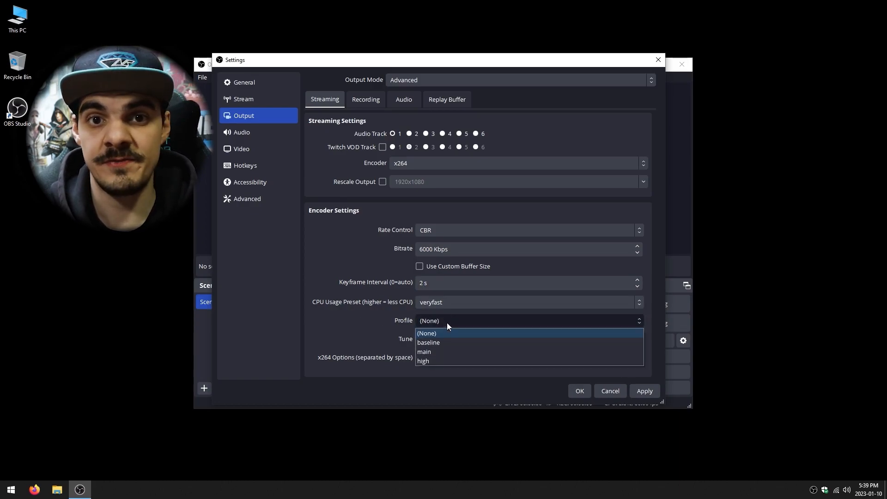
{"action": "left_click", "coordinate": [445, 352]}
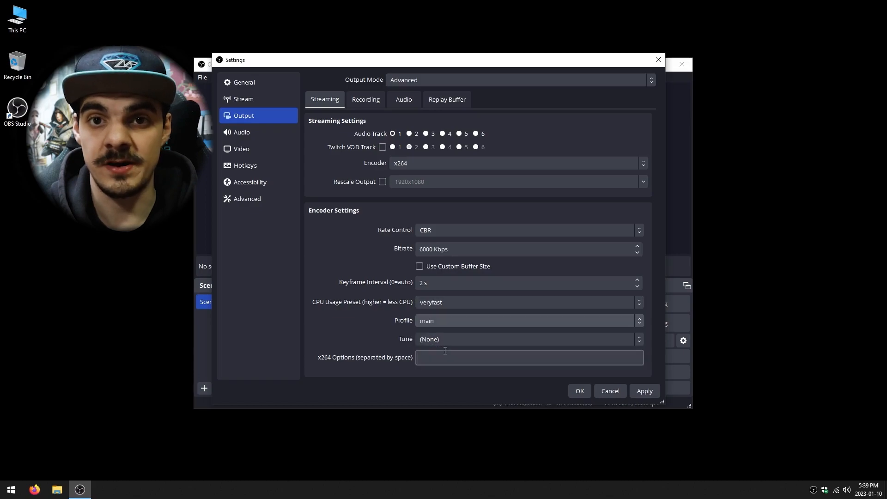
{"action": "left_click", "coordinate": [267, 147]}
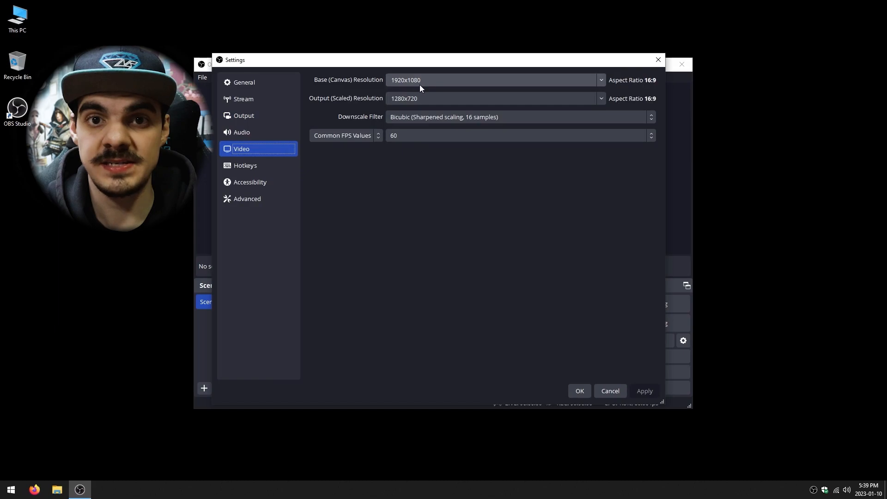
{"action": "left_click", "coordinate": [423, 97]}
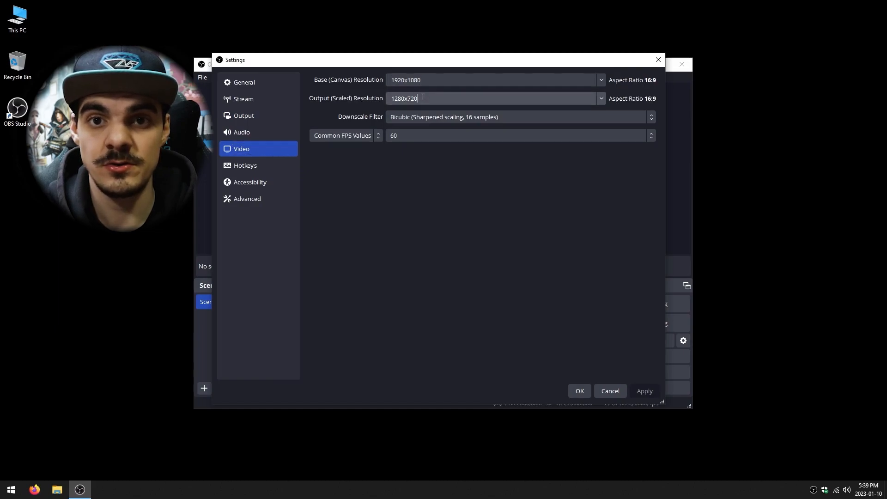
{"action": "left_click", "coordinate": [599, 98]}
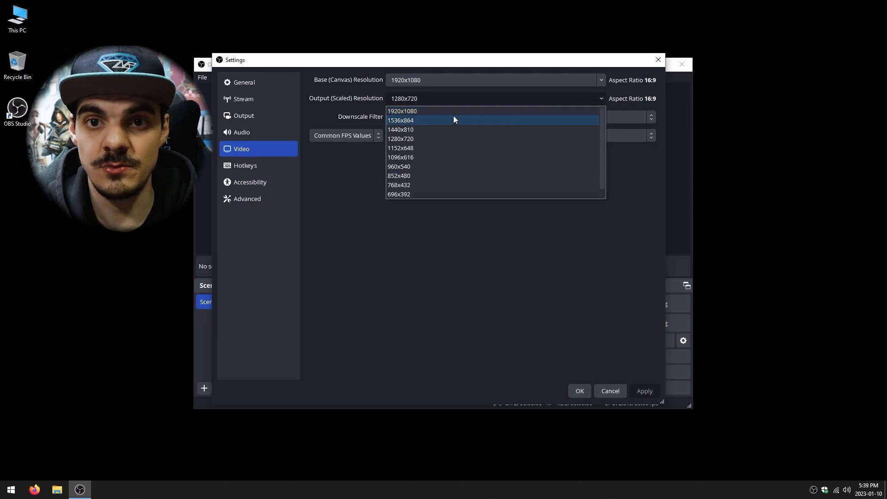
{"action": "left_click", "coordinate": [439, 112]}
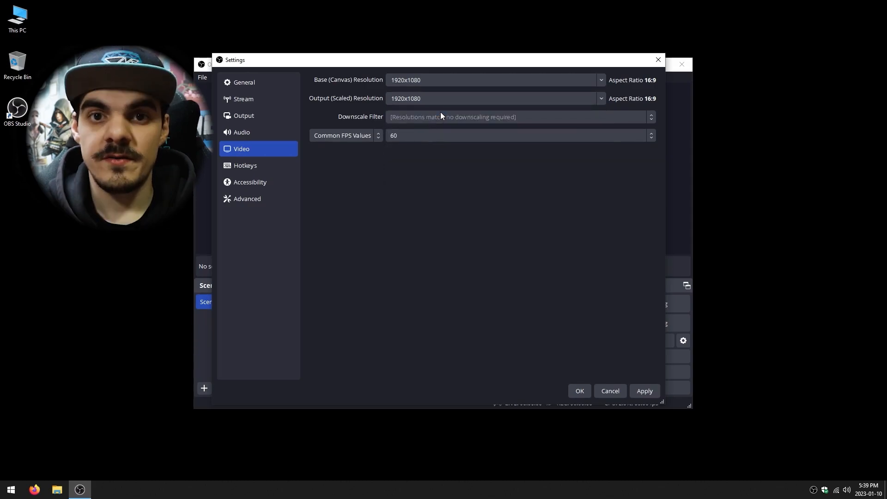
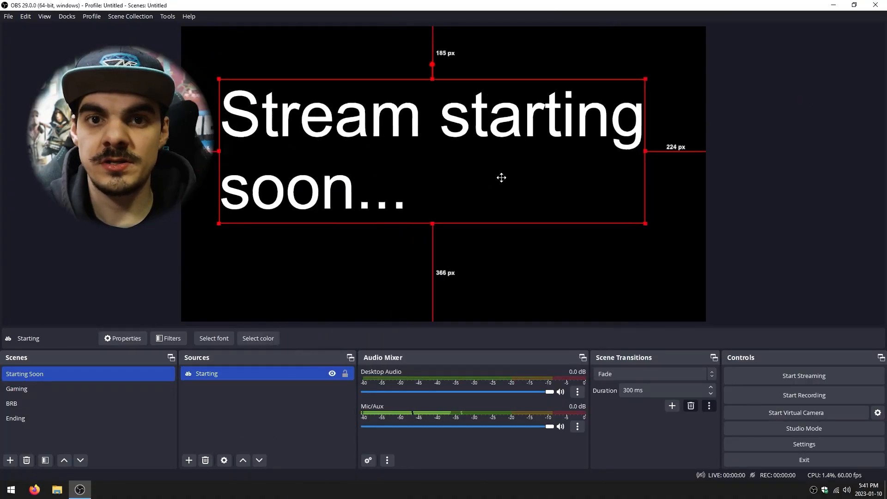
Step: Add a text source named "Be right back" to the BRB scene with the text "I'll be back...", centred on the canvas
{"action": "left_click", "coordinate": [159, 388]}
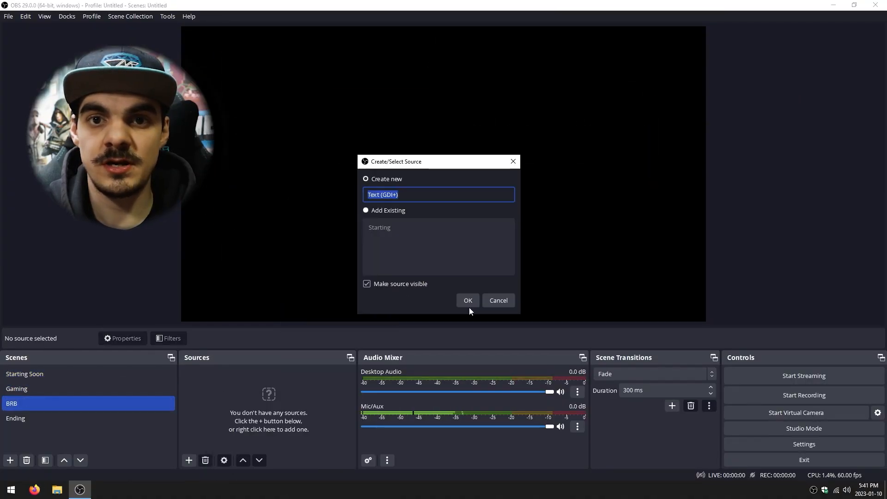
{"action": "type", "text": "Be right back"}
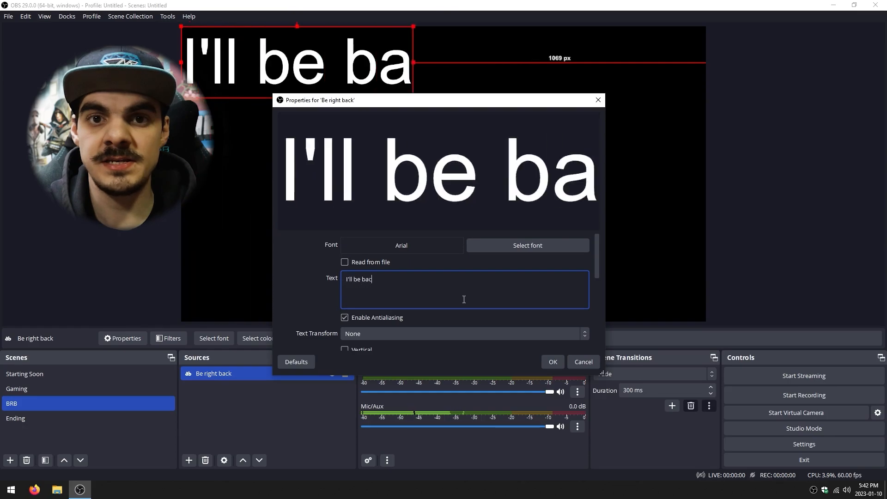
{"action": "type", "text": "ck"}
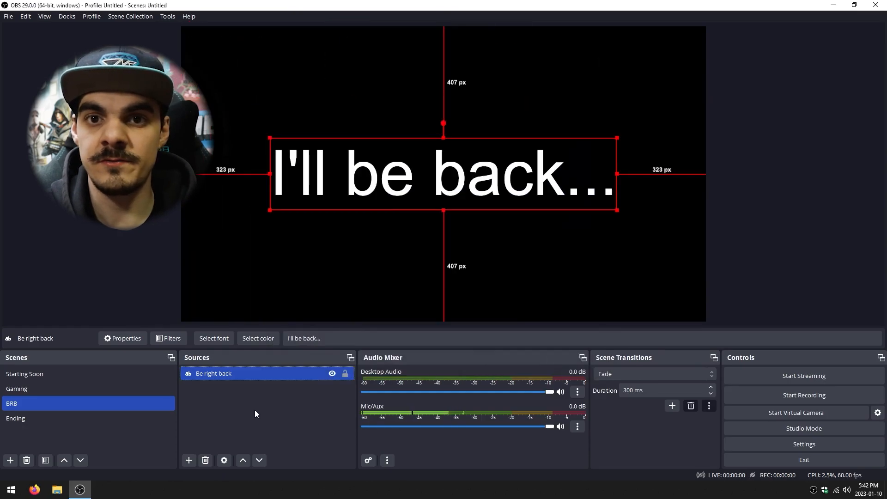
{"action": "left_click", "coordinate": [255, 411]}
Step: Add a text source named "End" to the Ending scene with the text "Stream over"
{"action": "left_click", "coordinate": [168, 413]}
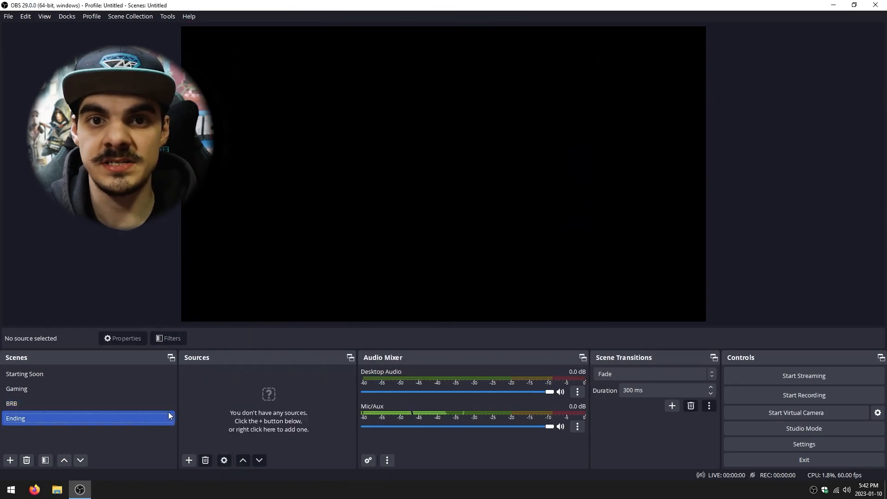
{"action": "right_click", "coordinate": [204, 404]}
{"action": "mouse_move", "coordinate": [230, 411]}
{"action": "left_click", "coordinate": [307, 413]}
{"action": "type", "text": "End"}
{"action": "key", "text": "Return"}
{"action": "type", "text": "Stream over"}
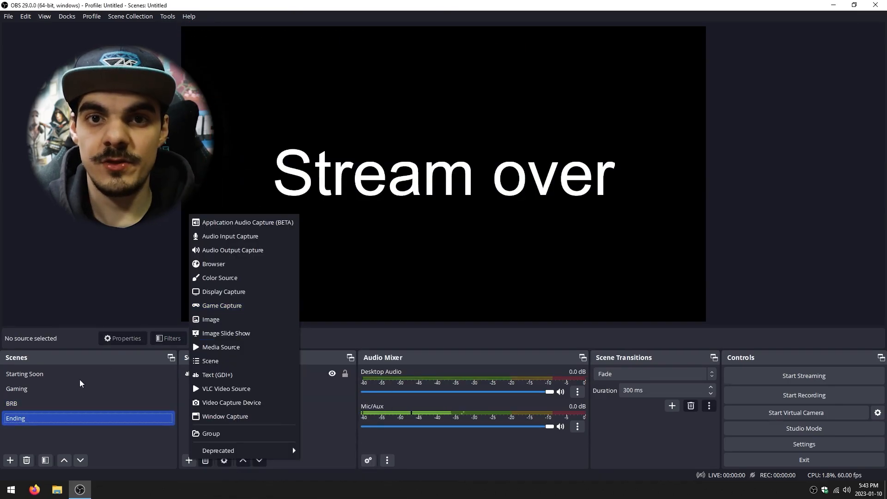
Step: Add a Game Capture source named "Game" to the Gaming scene, accepting its default properties
{"action": "left_click", "coordinate": [59, 388]}
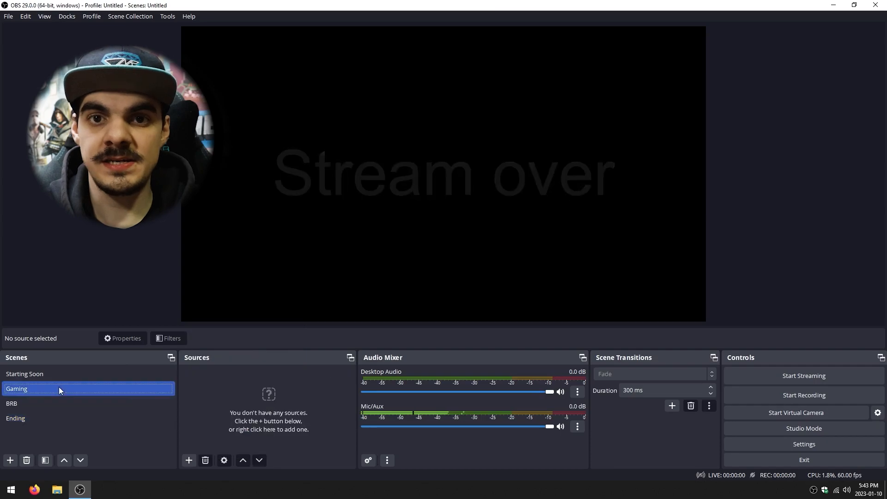
{"action": "right_click", "coordinate": [223, 391]}
{"action": "mouse_move", "coordinate": [258, 397]}
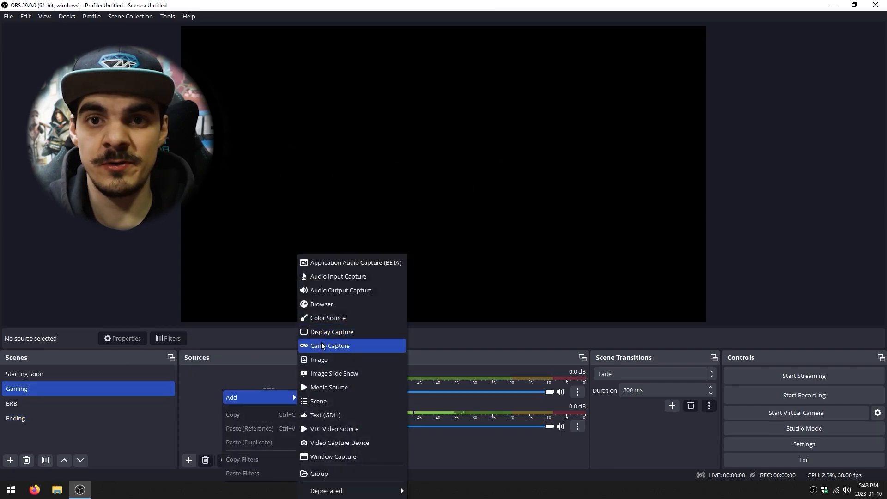
{"action": "left_click", "coordinate": [322, 346]}
{"action": "type", "text": "Game"}
{"action": "key", "text": "Return"}
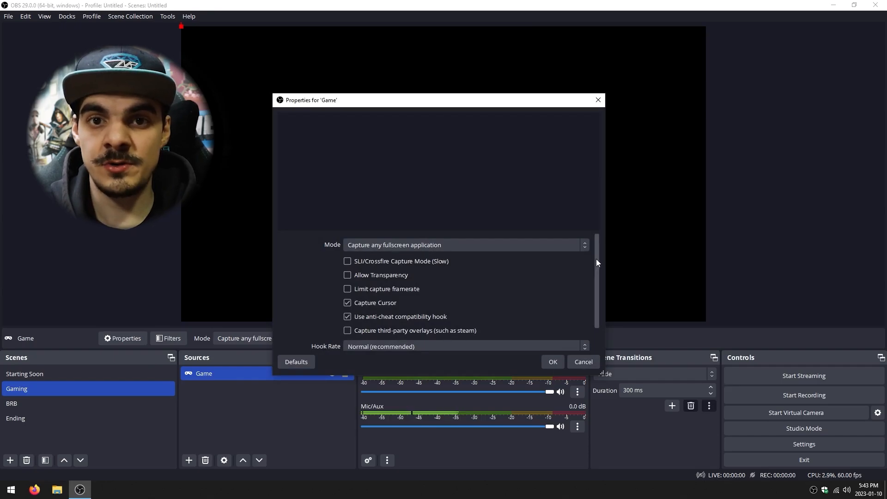
{"action": "left_click_drag", "start_coordinate": [596, 259], "coordinate": [600, 285]}
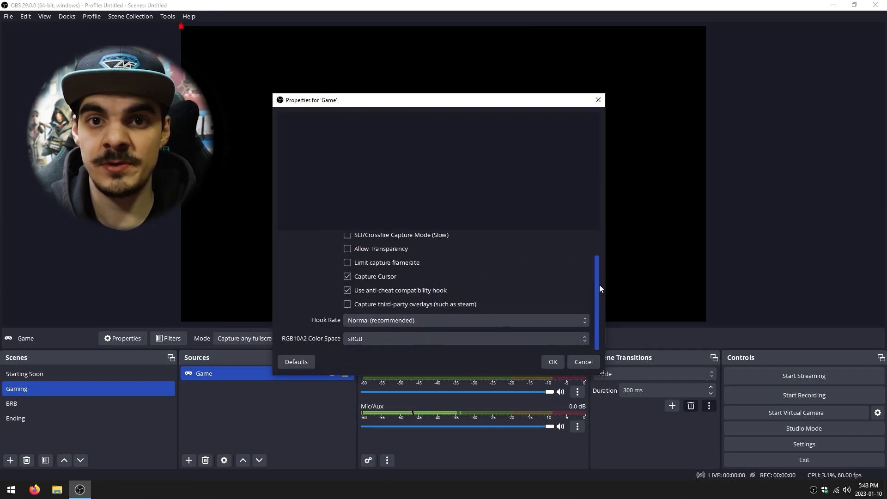
{"action": "left_click", "coordinate": [554, 362]}
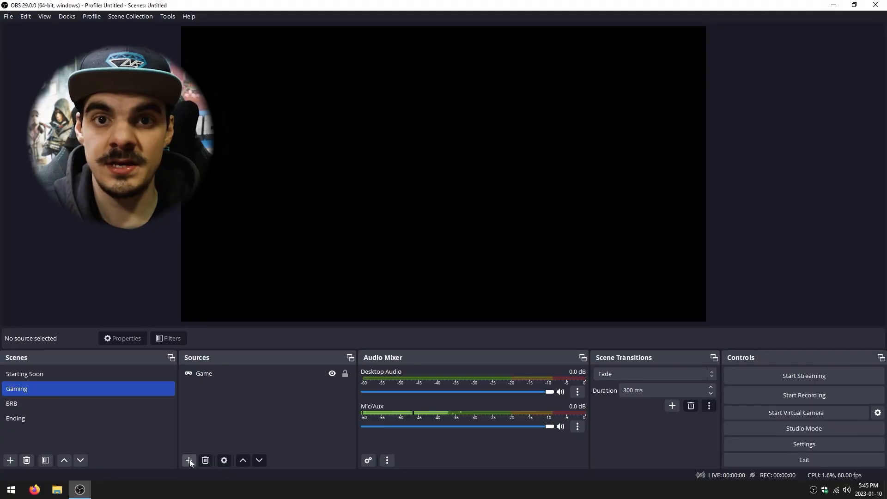
Step: Add a Video Capture Device source named "webcam" to the Gaming scene
{"action": "left_click", "coordinate": [189, 460]}
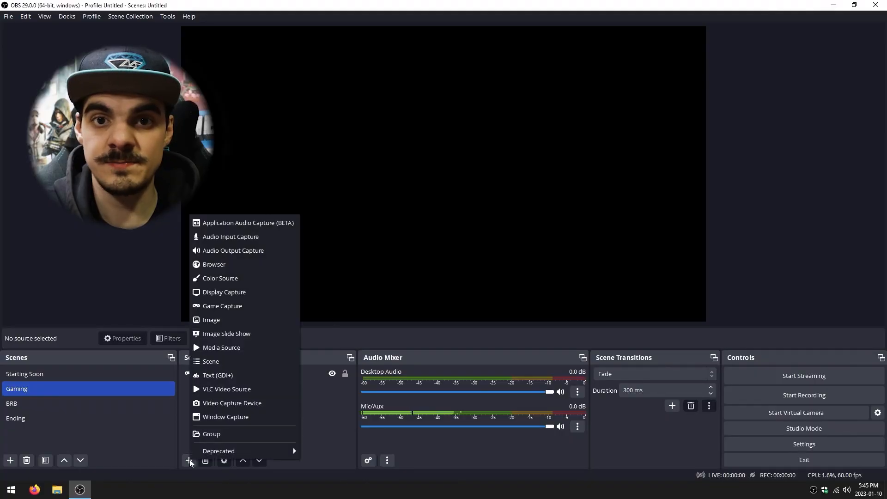
{"action": "left_click", "coordinate": [220, 404]}
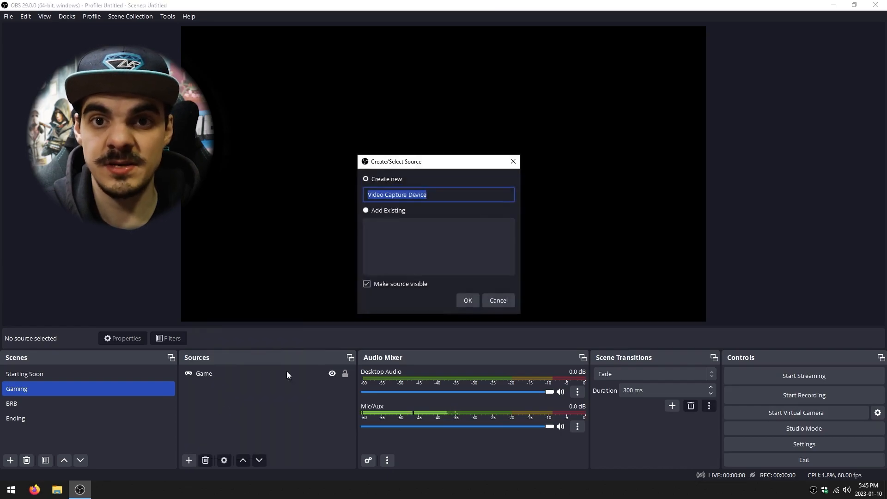
{"action": "type", "text": "webcam"}
{"action": "key", "text": "Return"}
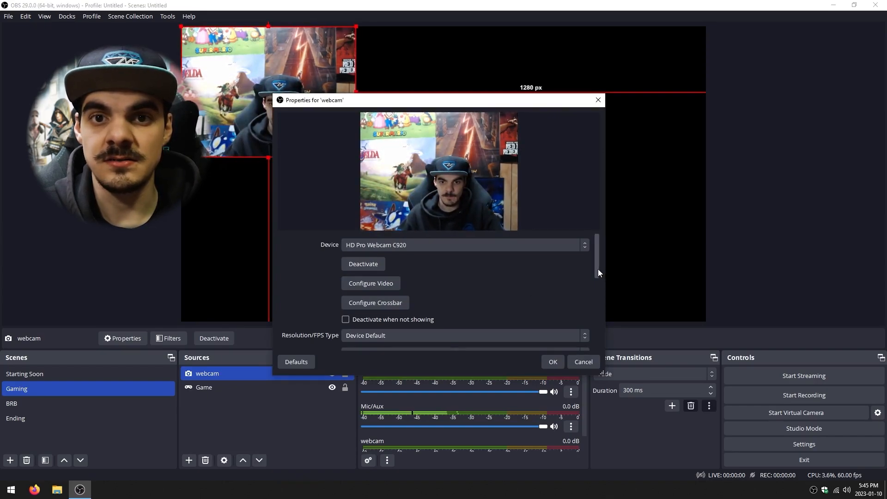
Step: Set the webcam's resolution/FPS type to Custom, with a 1920x1080 resolution and FPS matching the output
{"action": "left_click_drag", "start_coordinate": [598, 269], "coordinate": [595, 296]}
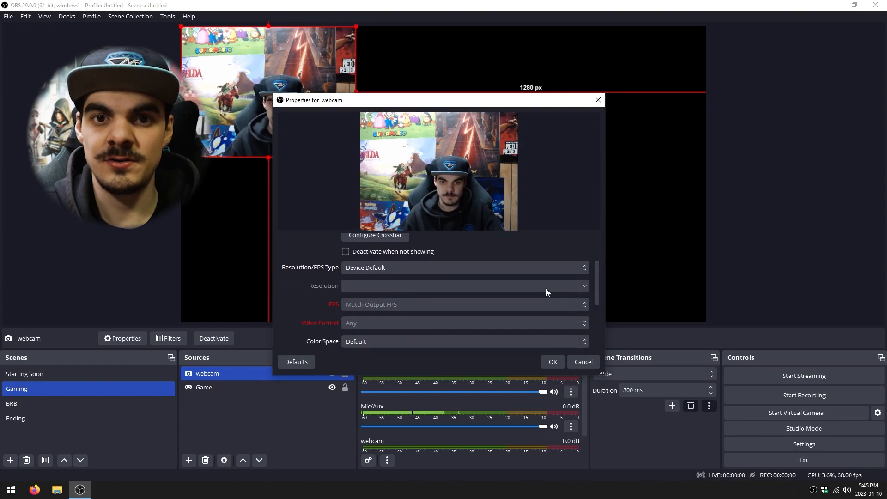
{"action": "left_click", "coordinate": [538, 273]}
{"action": "left_click", "coordinate": [526, 287]}
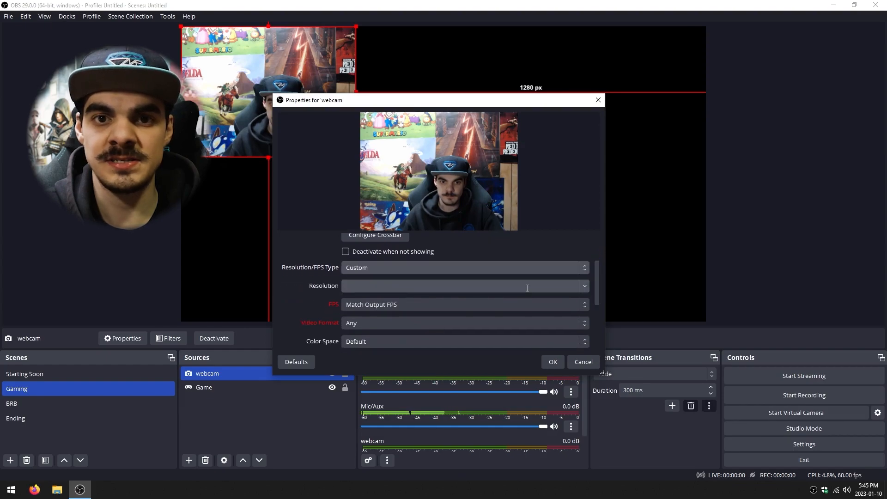
{"action": "left_click", "coordinate": [581, 285]}
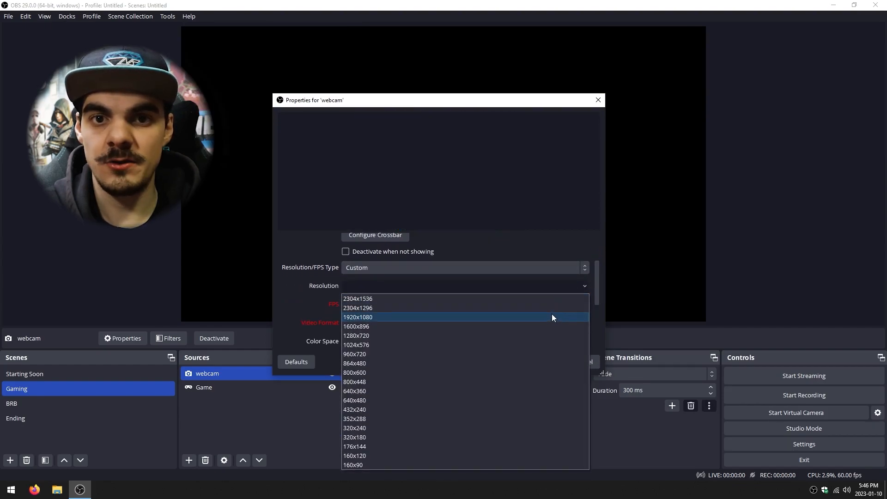
{"action": "left_click", "coordinate": [553, 317]}
{"action": "left_click", "coordinate": [570, 304]}
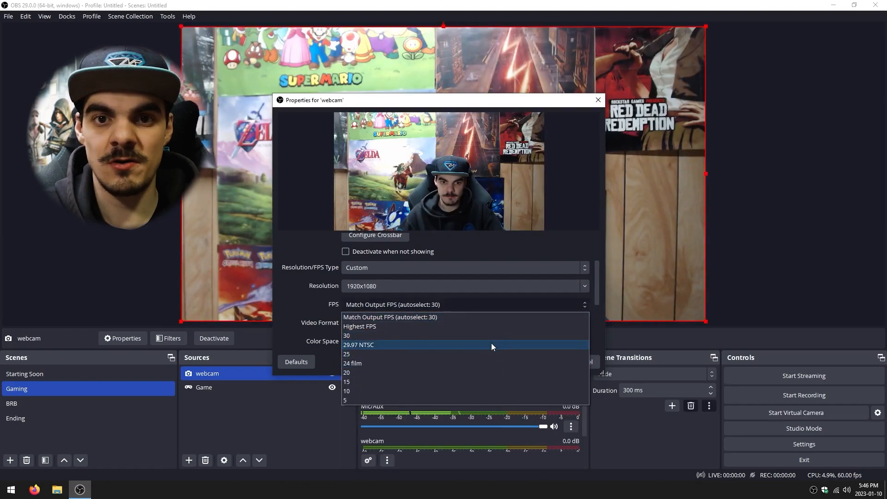
{"action": "left_click", "coordinate": [491, 320]}
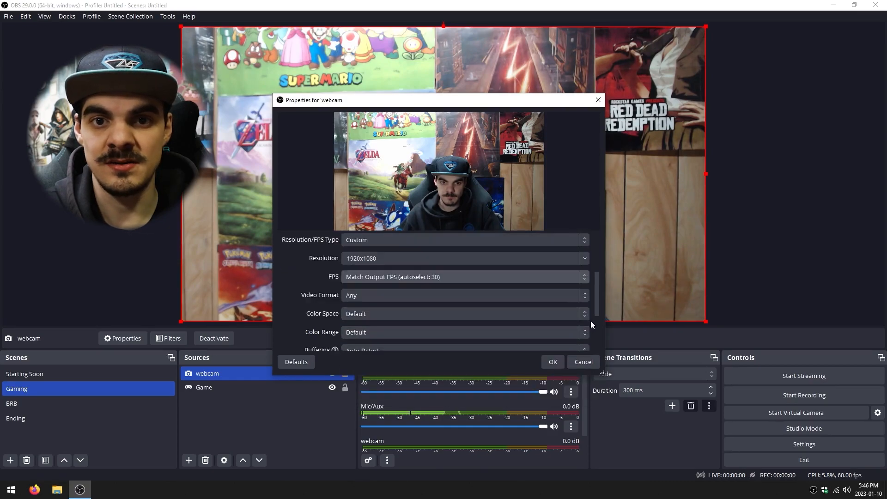
Step: Choose Capture audio only as the webcam's audio output mode and accept the source properties
{"action": "scroll", "coordinate": [589, 321], "scroll_direction": "down", "scroll_amount": 4}
{"action": "scroll", "coordinate": [551, 319], "scroll_direction": "down", "scroll_amount": 1}
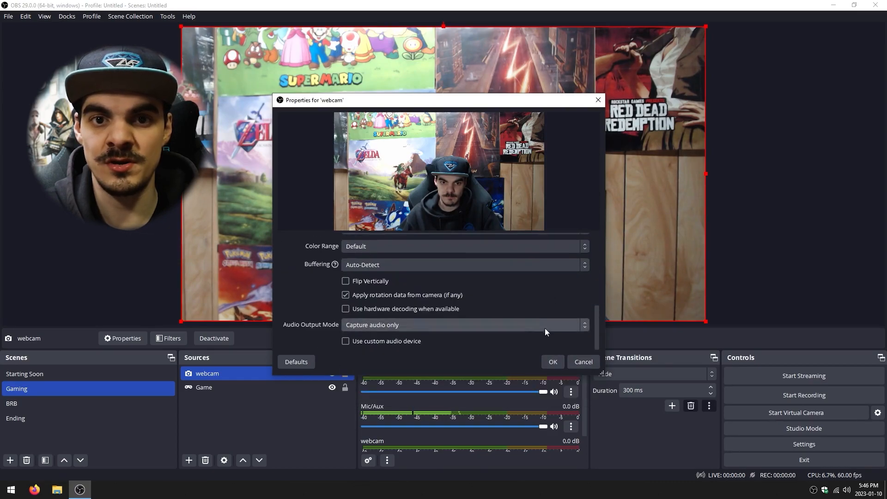
{"action": "left_click", "coordinate": [541, 326]}
{"action": "left_click", "coordinate": [545, 337]}
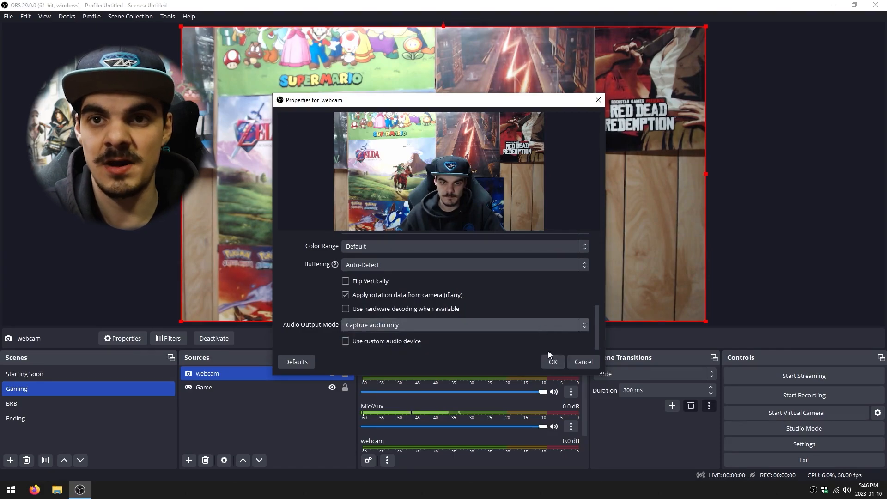
{"action": "left_click", "coordinate": [554, 361]}
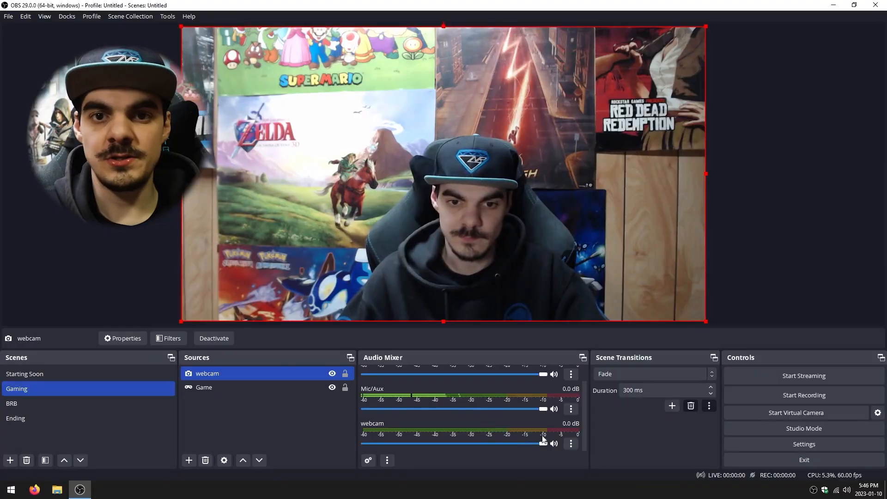
Step: Mute the webcam's audio and hide its channel from the audio mixer
{"action": "left_click", "coordinate": [555, 443]}
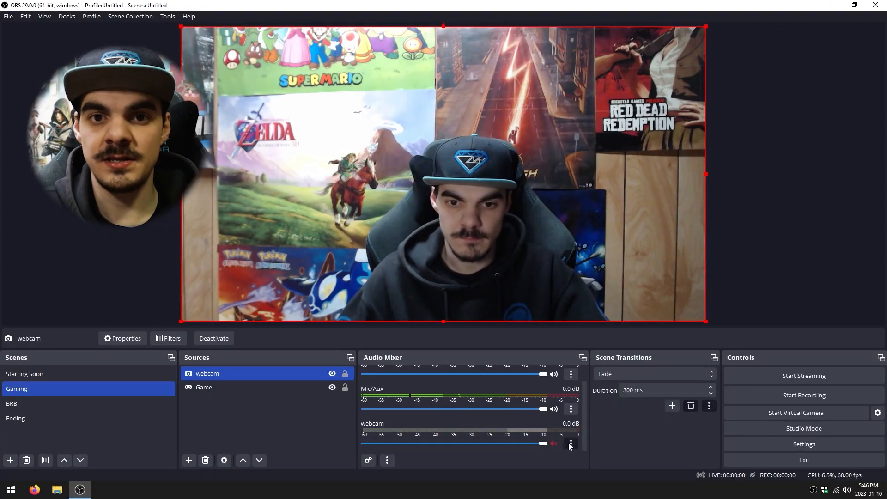
{"action": "left_click", "coordinate": [570, 443]}
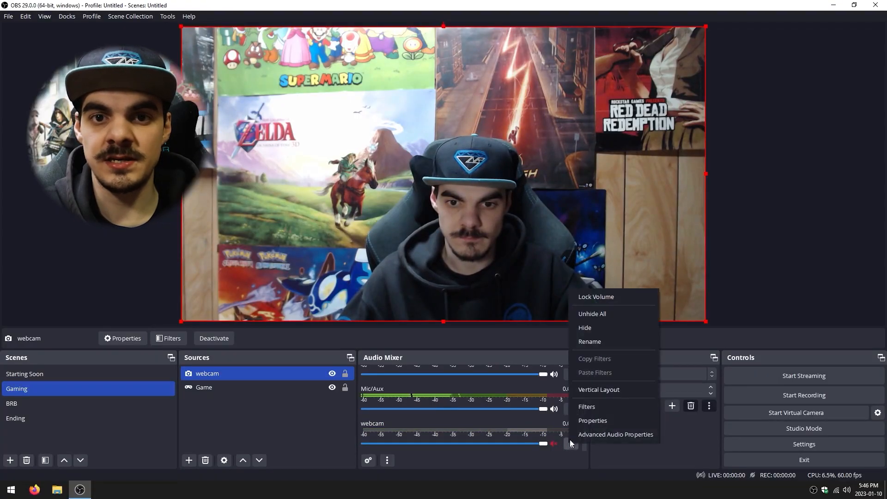
{"action": "left_click", "coordinate": [591, 328]}
{"action": "left_click", "coordinate": [317, 422]}
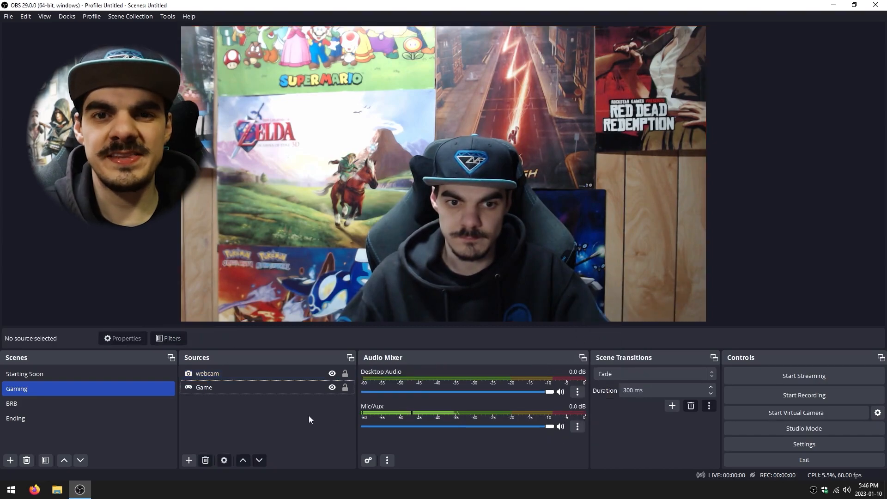
Step: Crop the webcam picture by about 516 px on its left, 313 px on its right and 363 px at its top
{"action": "left_click", "coordinate": [284, 375]}
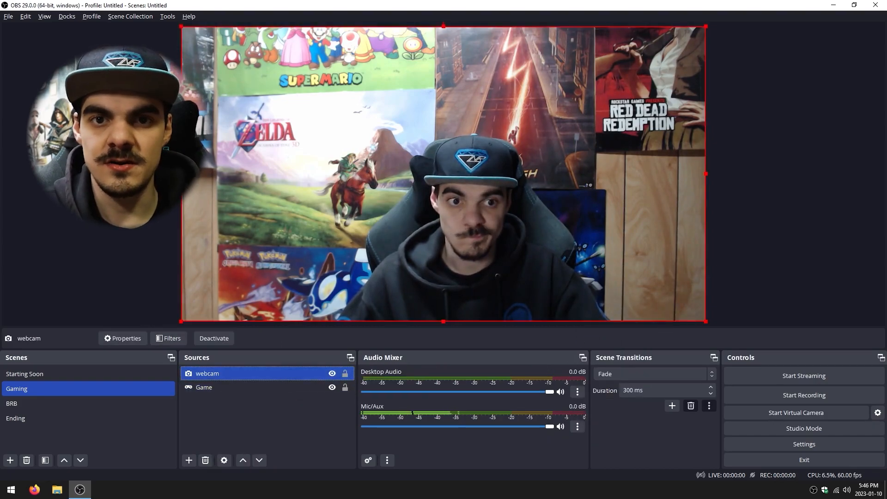
{"action": "left_click_drag", "start_coordinate": [182, 174], "coordinate": [322, 174]}
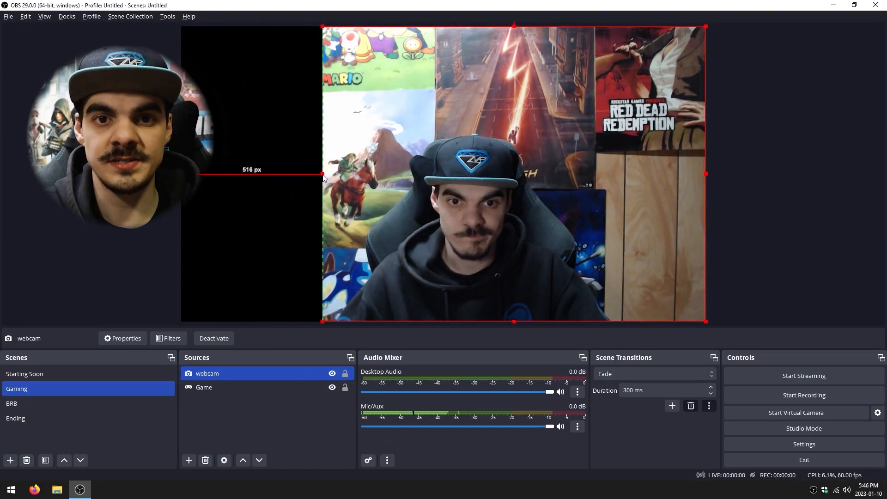
{"action": "left_click_drag", "start_coordinate": [706, 175], "coordinate": [622, 175]}
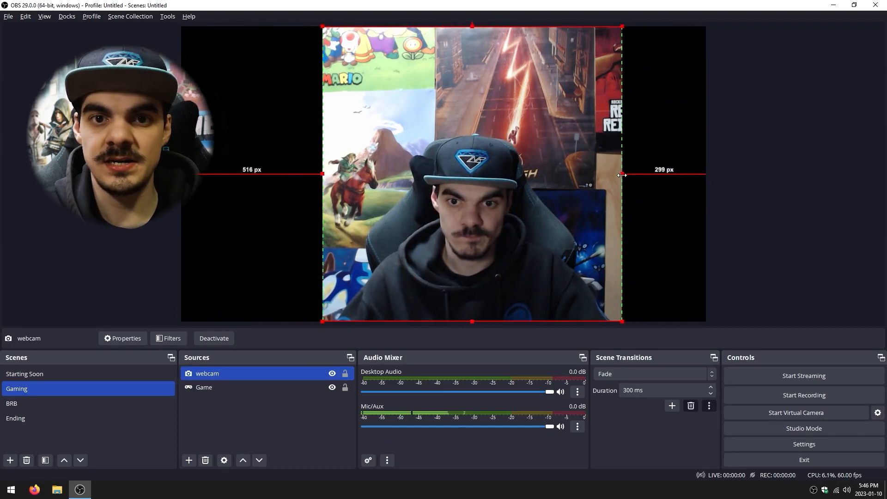
{"action": "left_click_drag", "start_coordinate": [469, 26], "coordinate": [470, 132]}
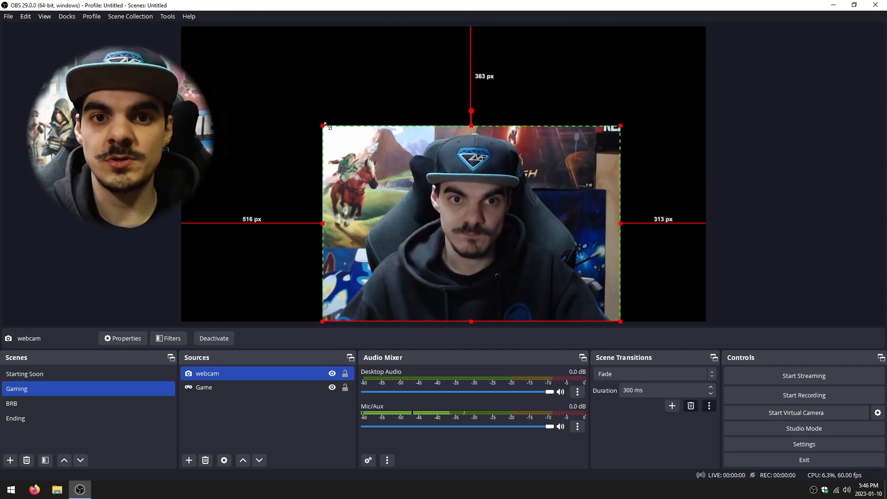
Step: Scale the cropped webcam down to about 519 px wide and move it to the canvas's lower-right corner
{"action": "left_click_drag", "start_coordinate": [325, 125], "coordinate": [479, 222]}
{"action": "left_click_drag", "start_coordinate": [554, 261], "coordinate": [640, 272]}
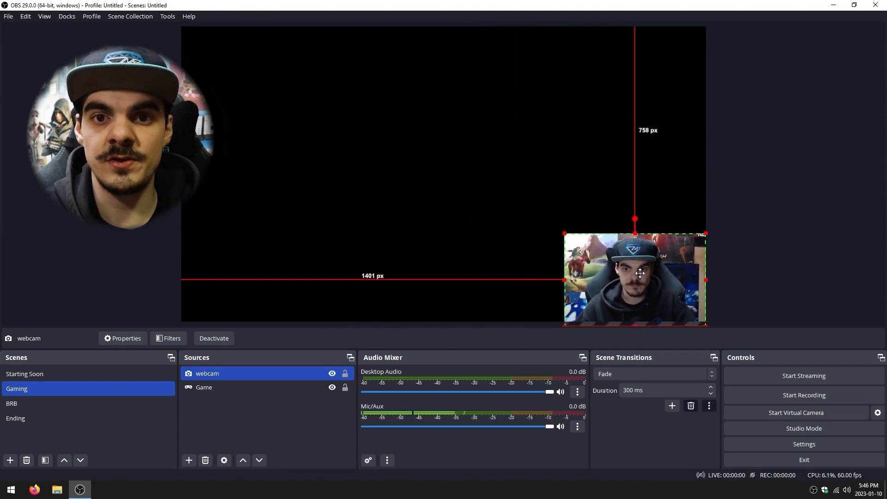